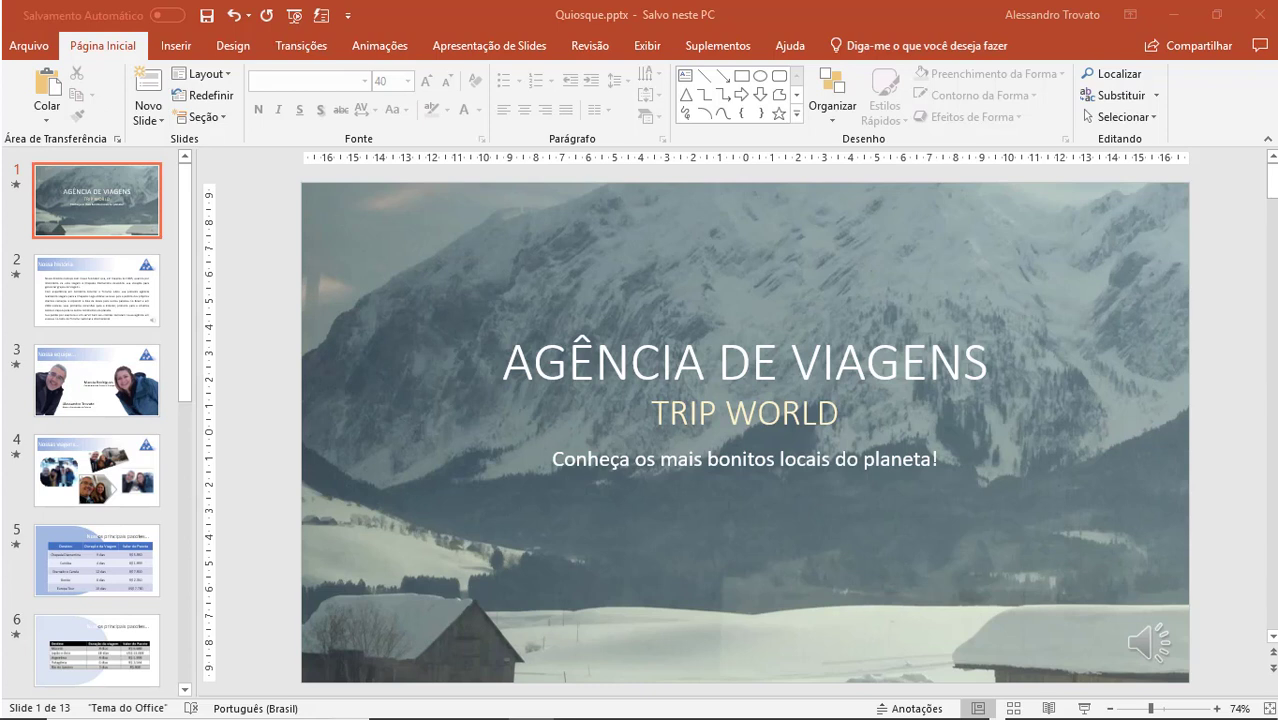
Step: From File > Export, browse the export options and choose Create a Video (Criar Vídeo)
left_click(45, 47)
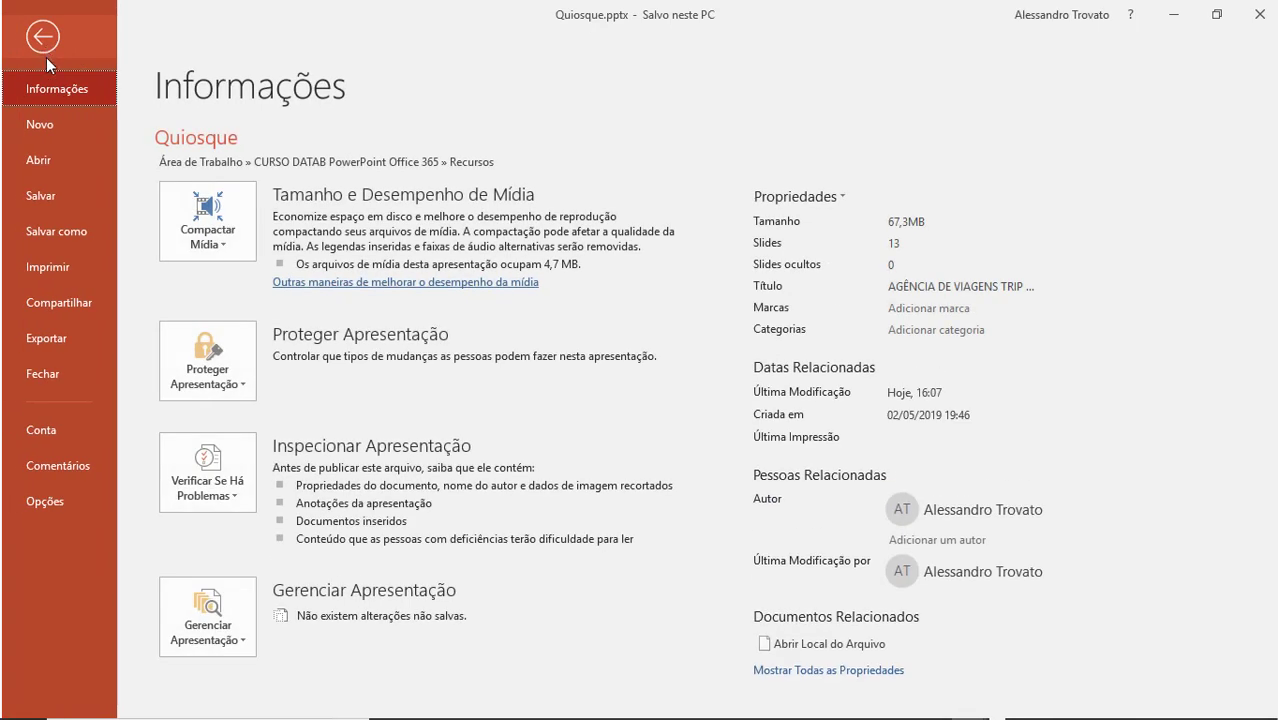
left_click(50, 337)
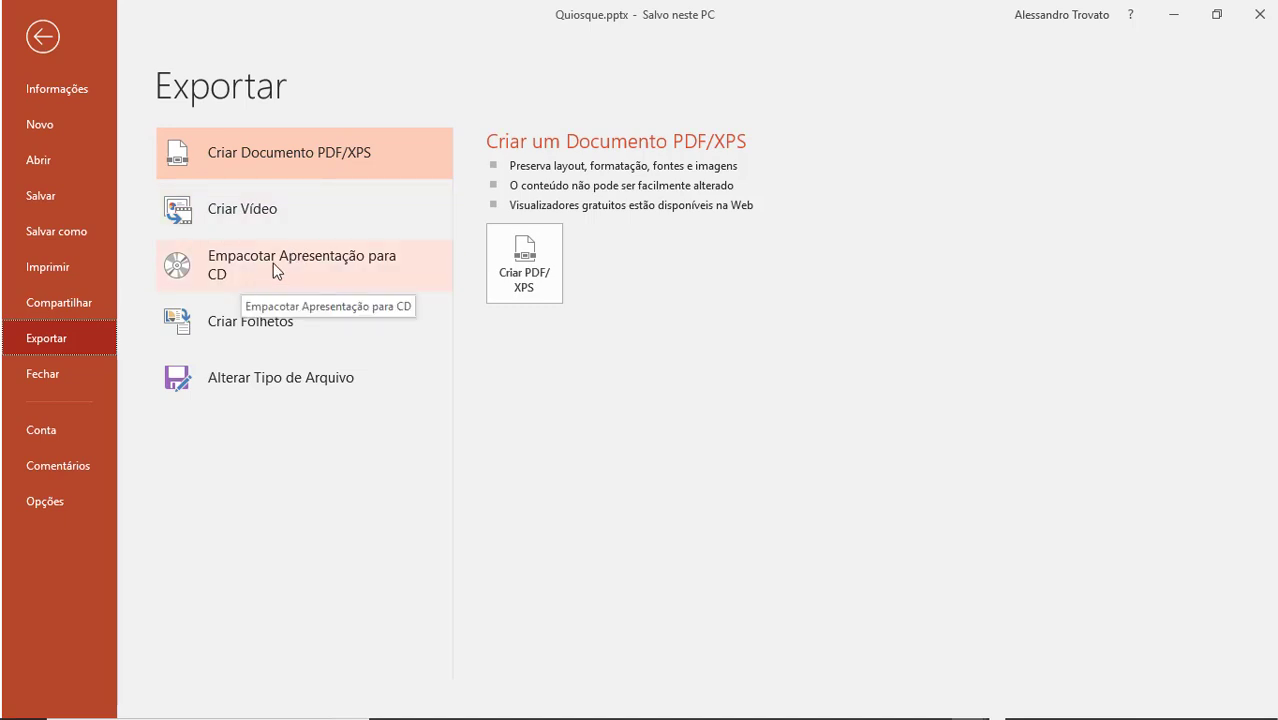
left_click(280, 318)
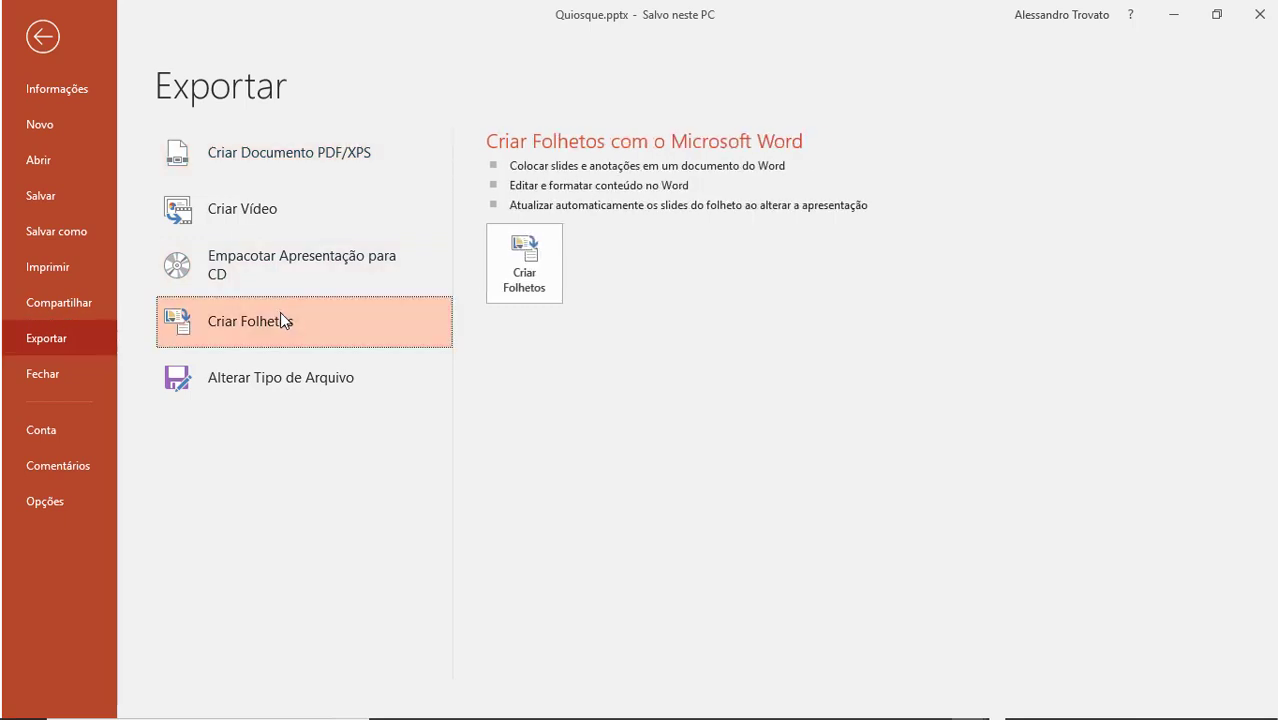
left_click(287, 364)
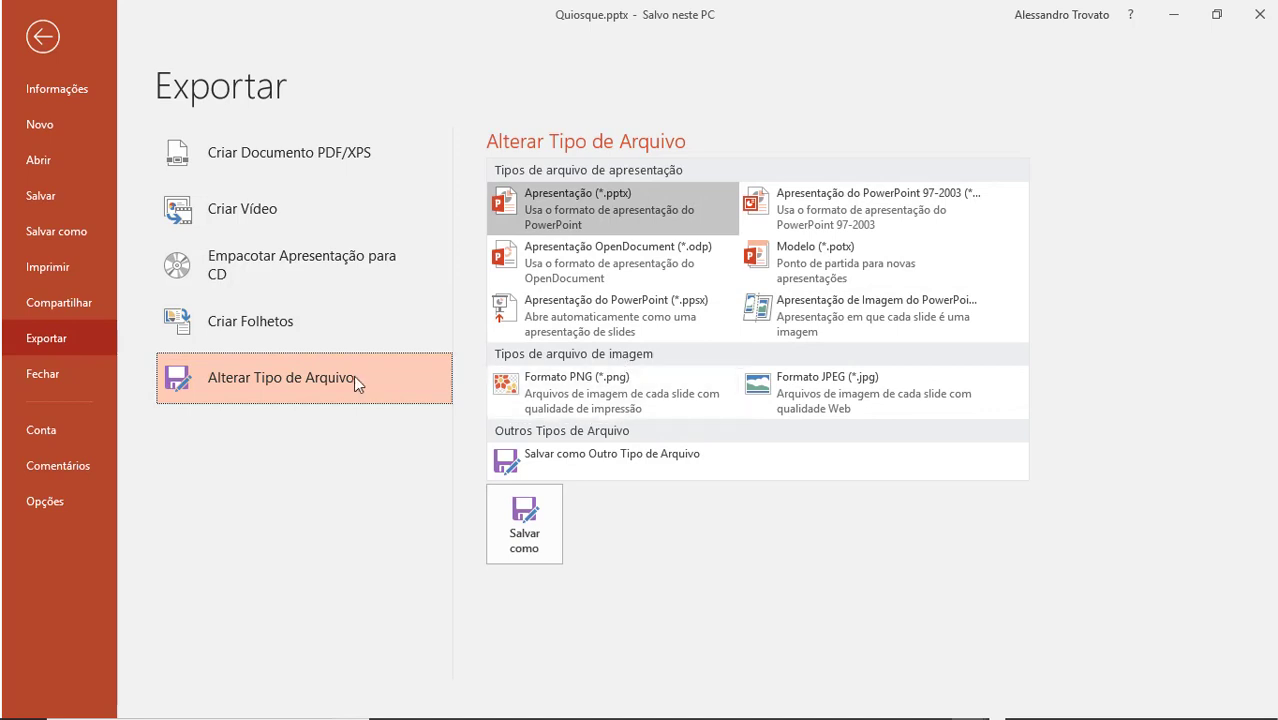
left_click(265, 220)
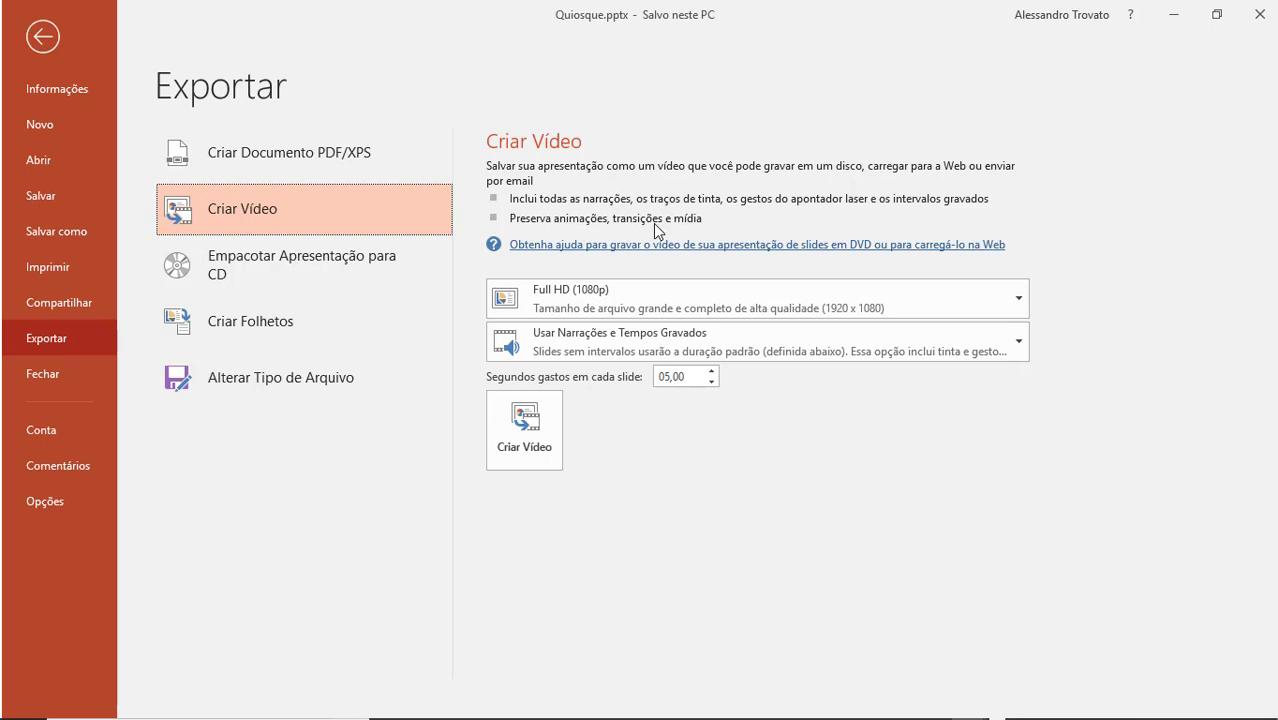
Step: Choose Padrão (480p) video quality at 852 x 480, leaving recorded narrations and timings unchanged
left_click(659, 293)
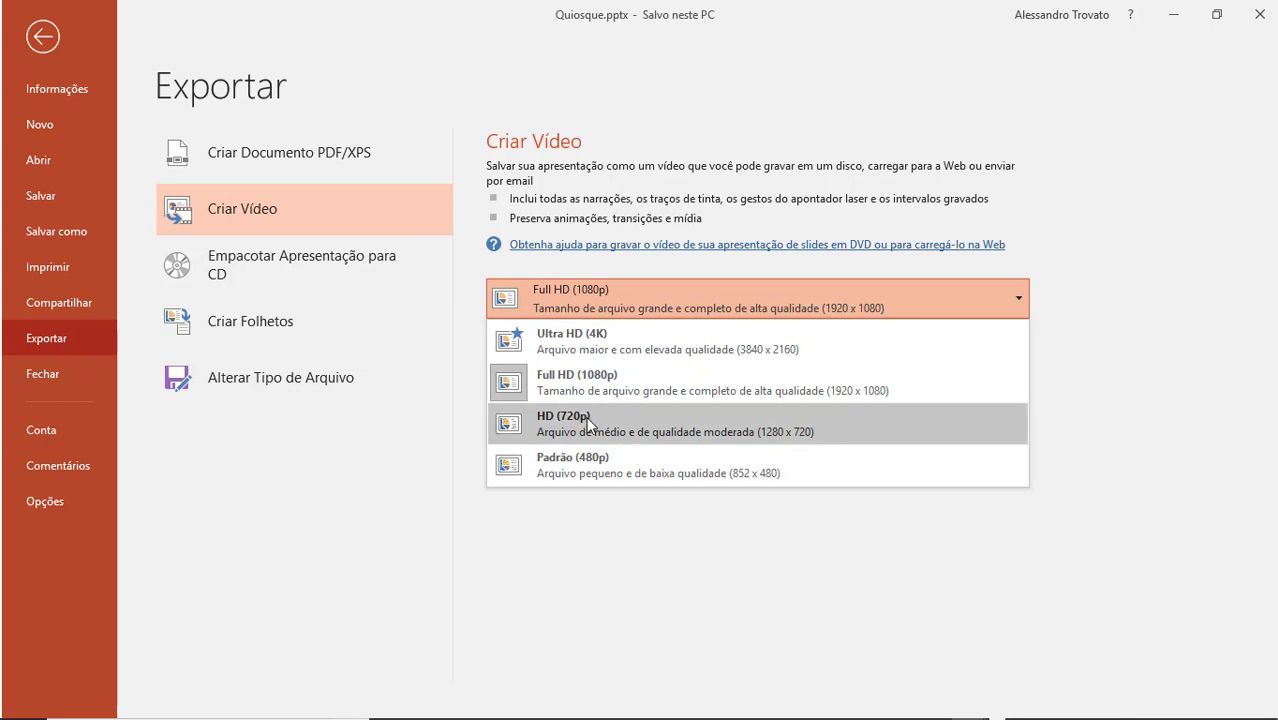
left_click(752, 476)
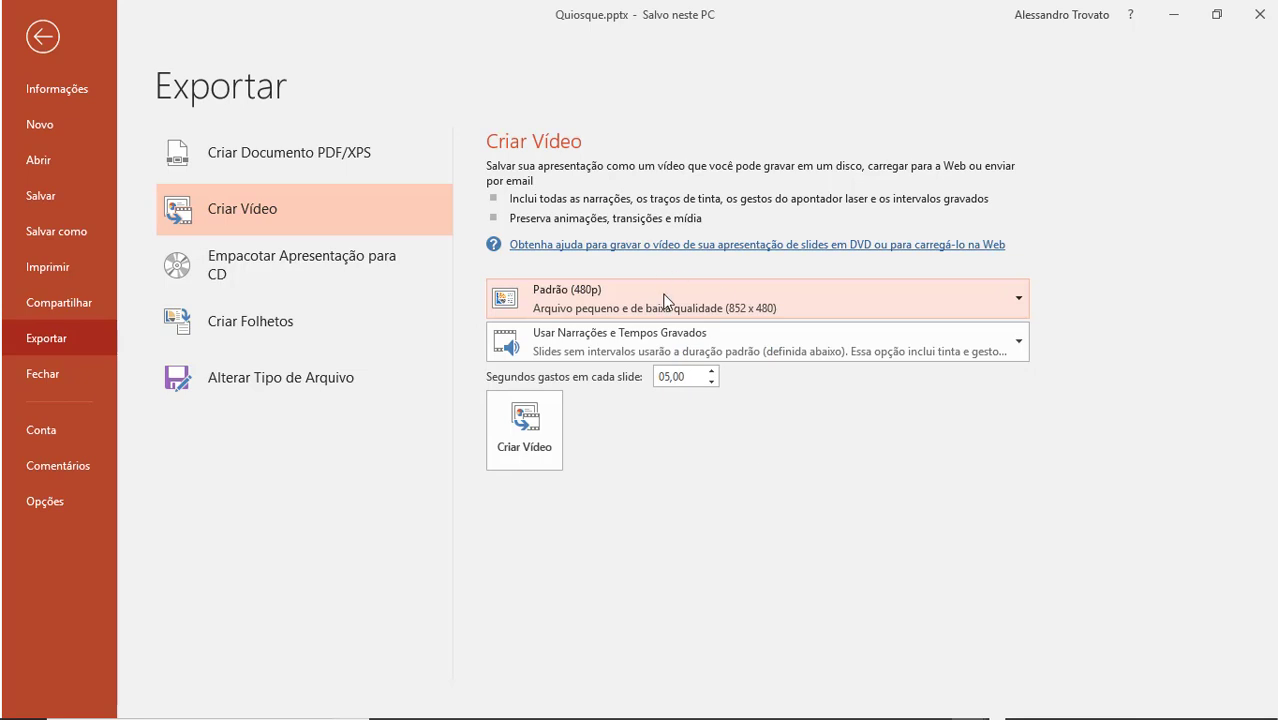
left_click(665, 299)
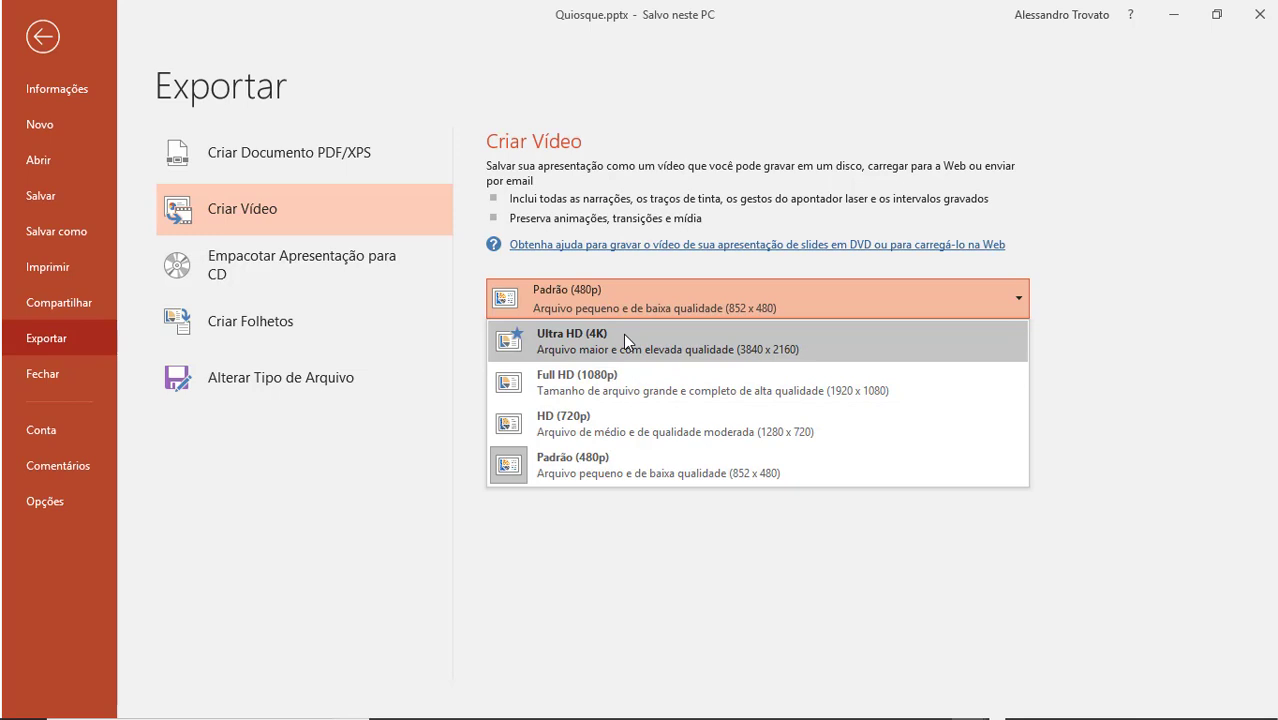
left_click(624, 462)
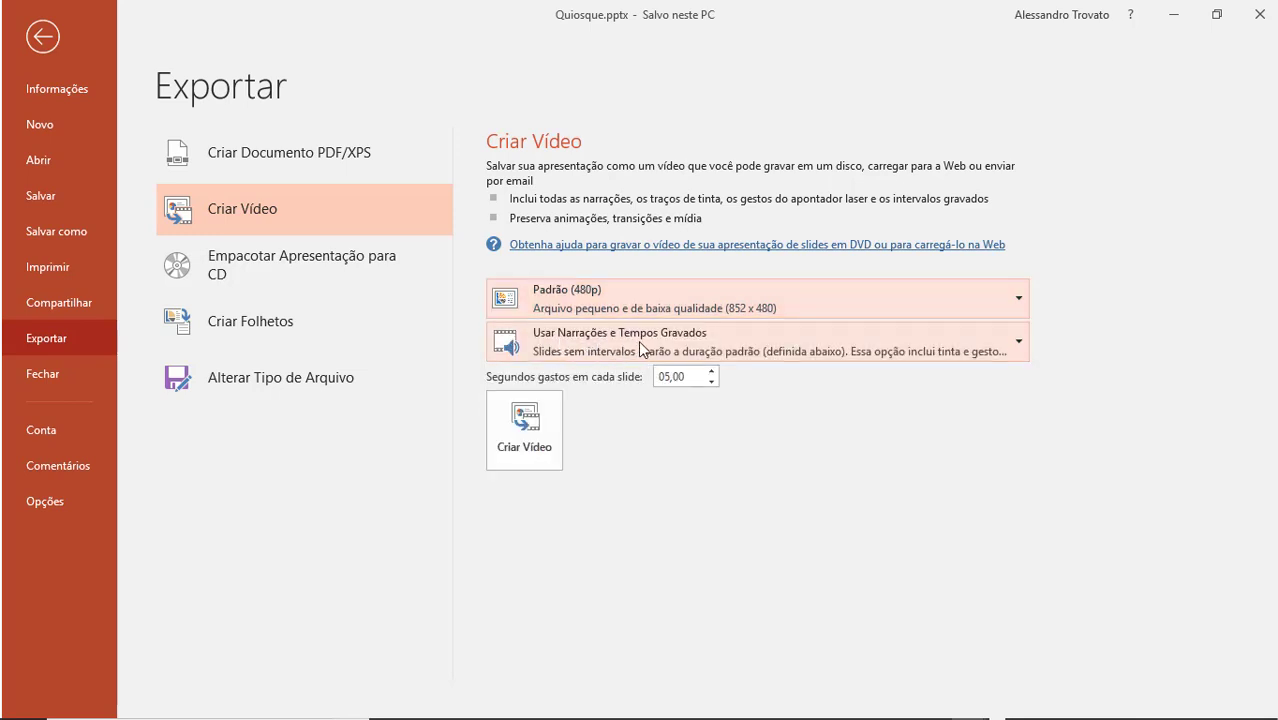
left_click(638, 340)
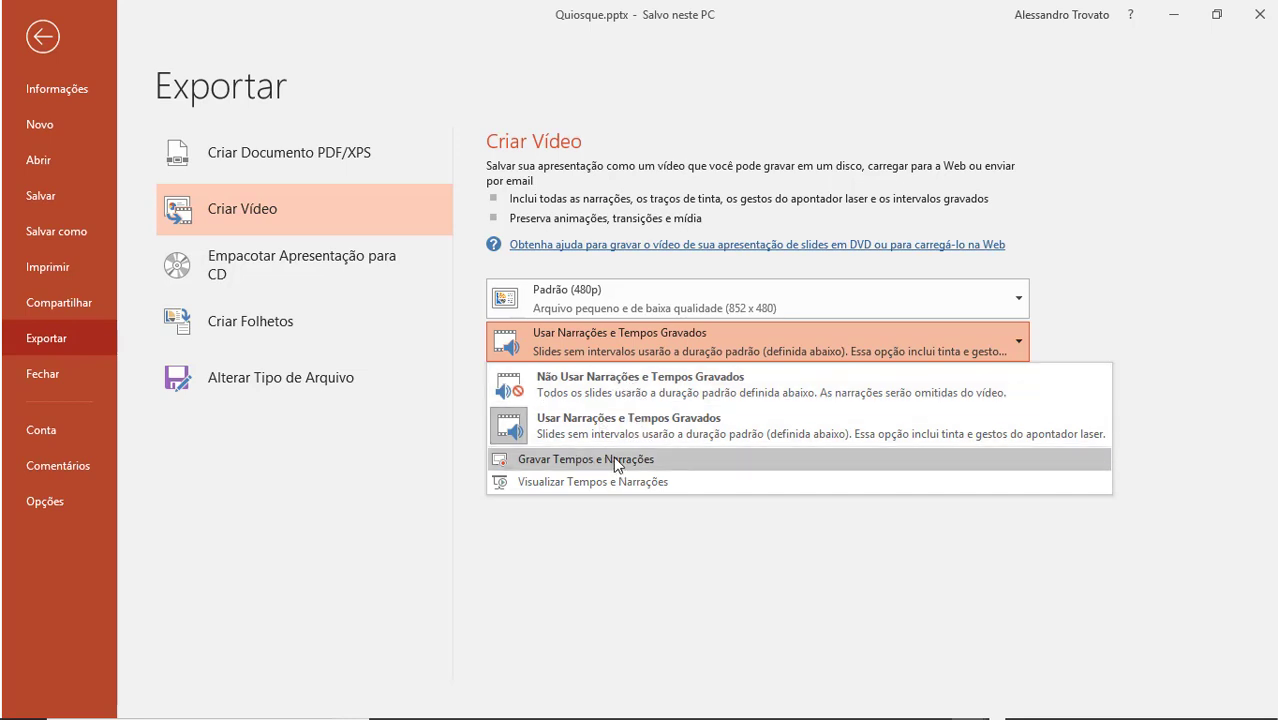
left_click(443, 340)
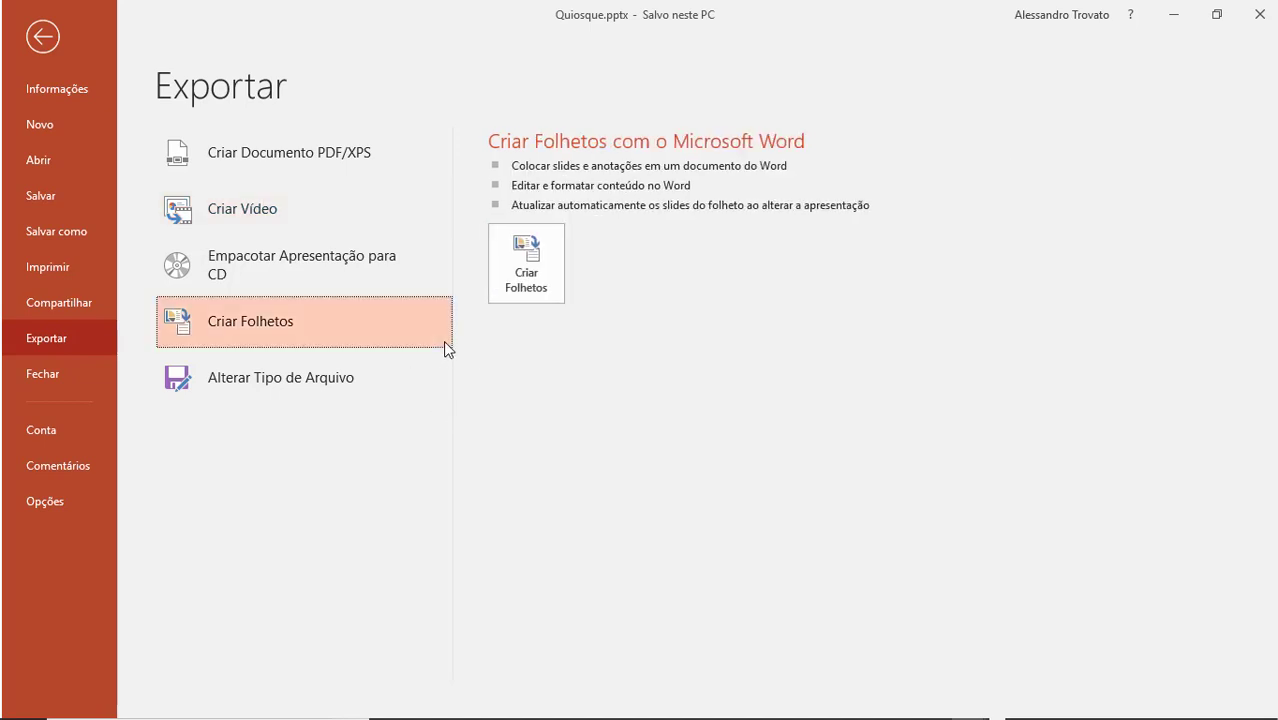
left_click(277, 213)
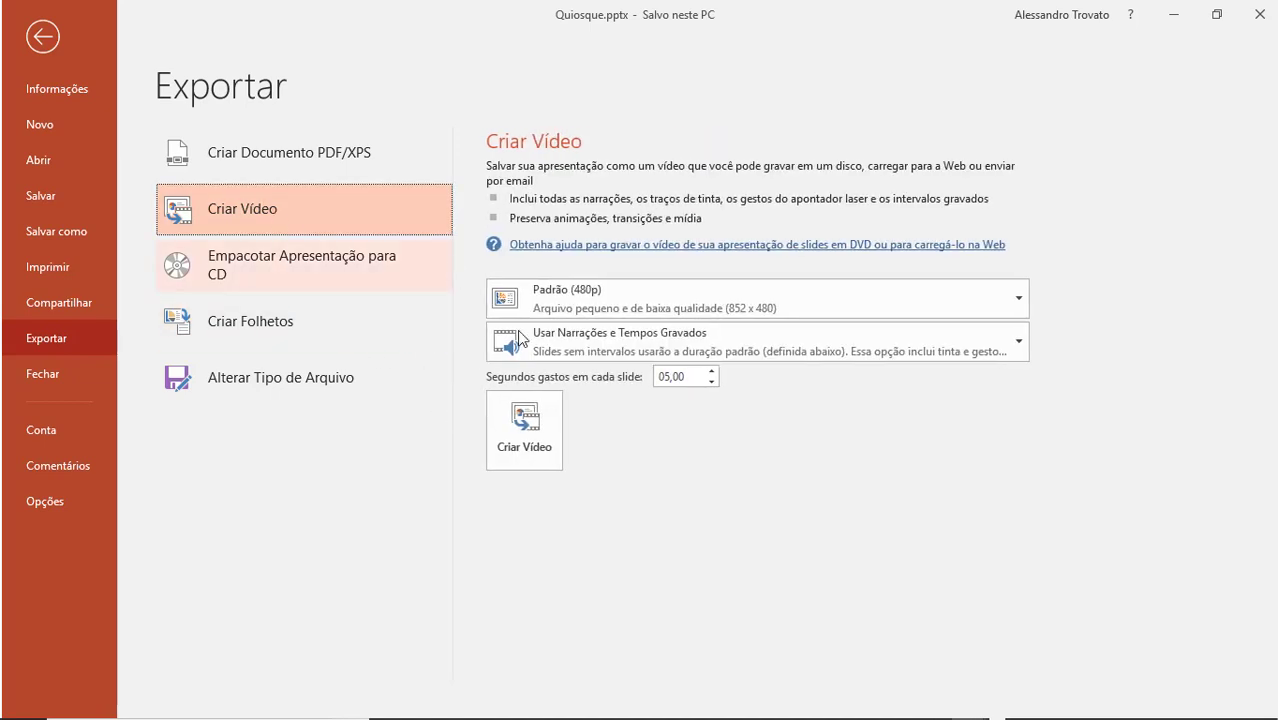
left_click(588, 308)
left_click(590, 310)
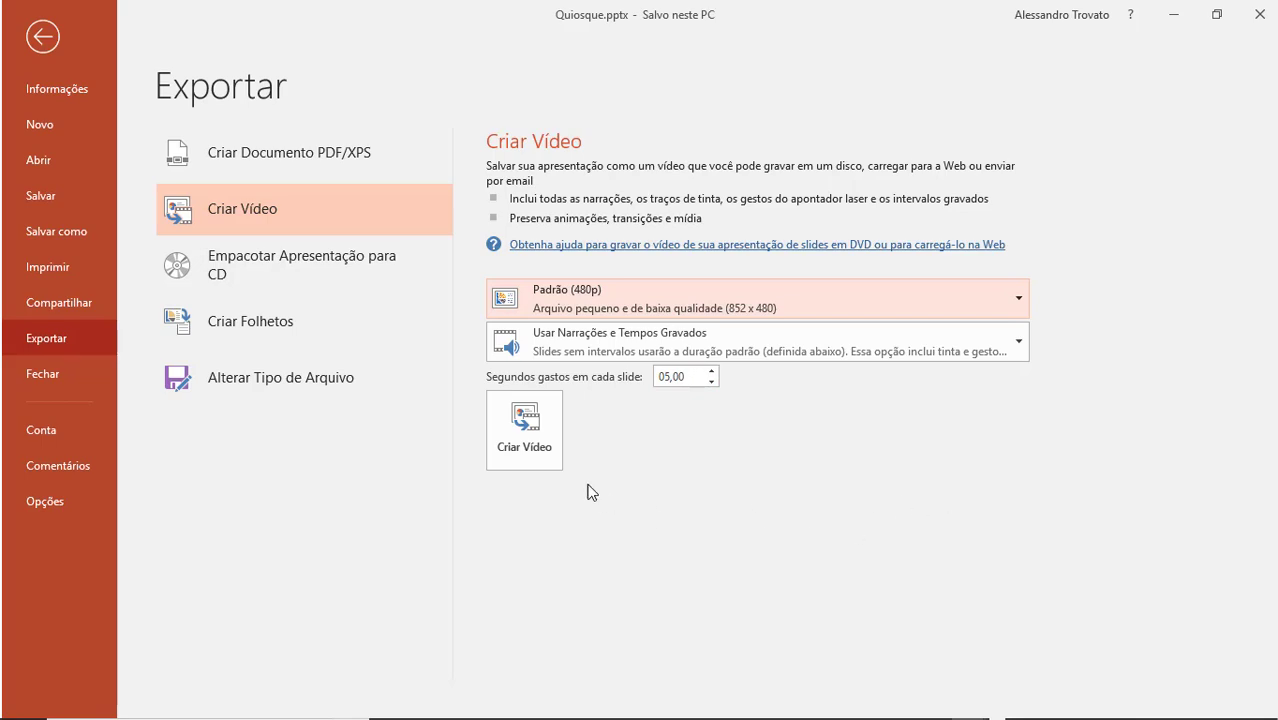
Step: In the Save As dialog, create a new folder named 'Exemplo Vídeo' in the parent course folder
left_click(555, 439)
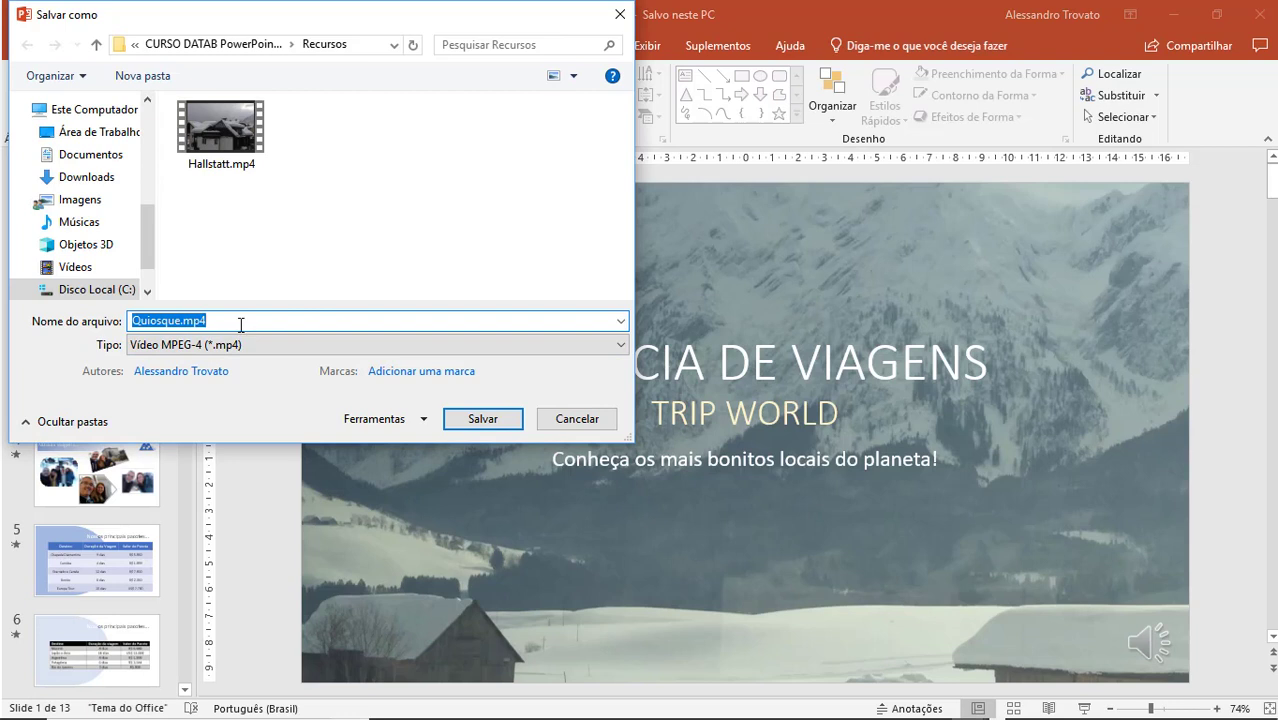
left_click(96, 44)
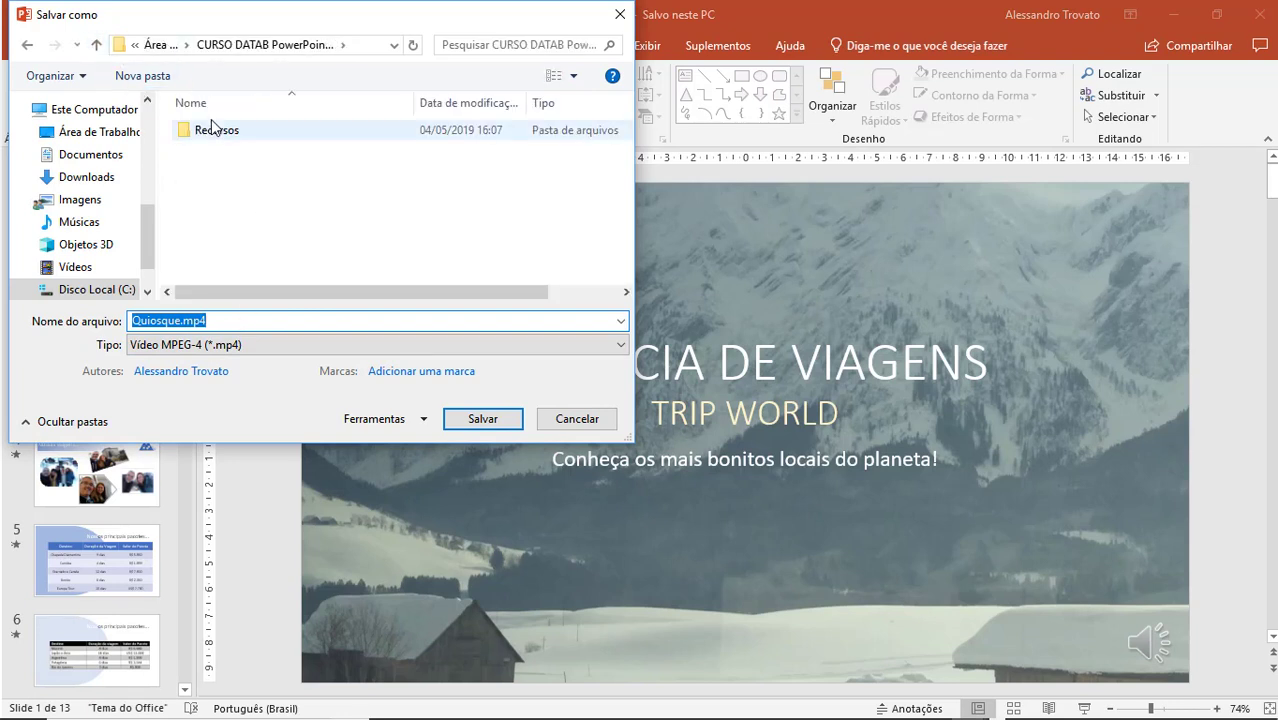
left_click(168, 84)
type("E")
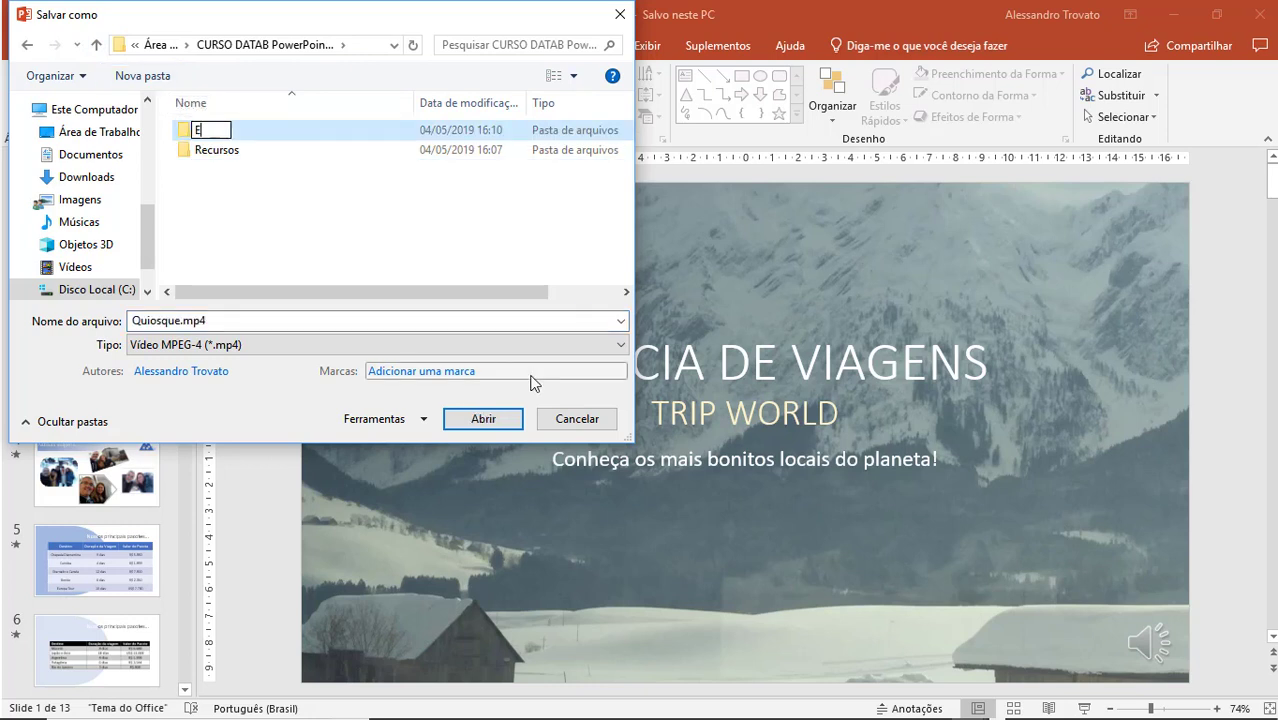
type("xemplo V´pid")
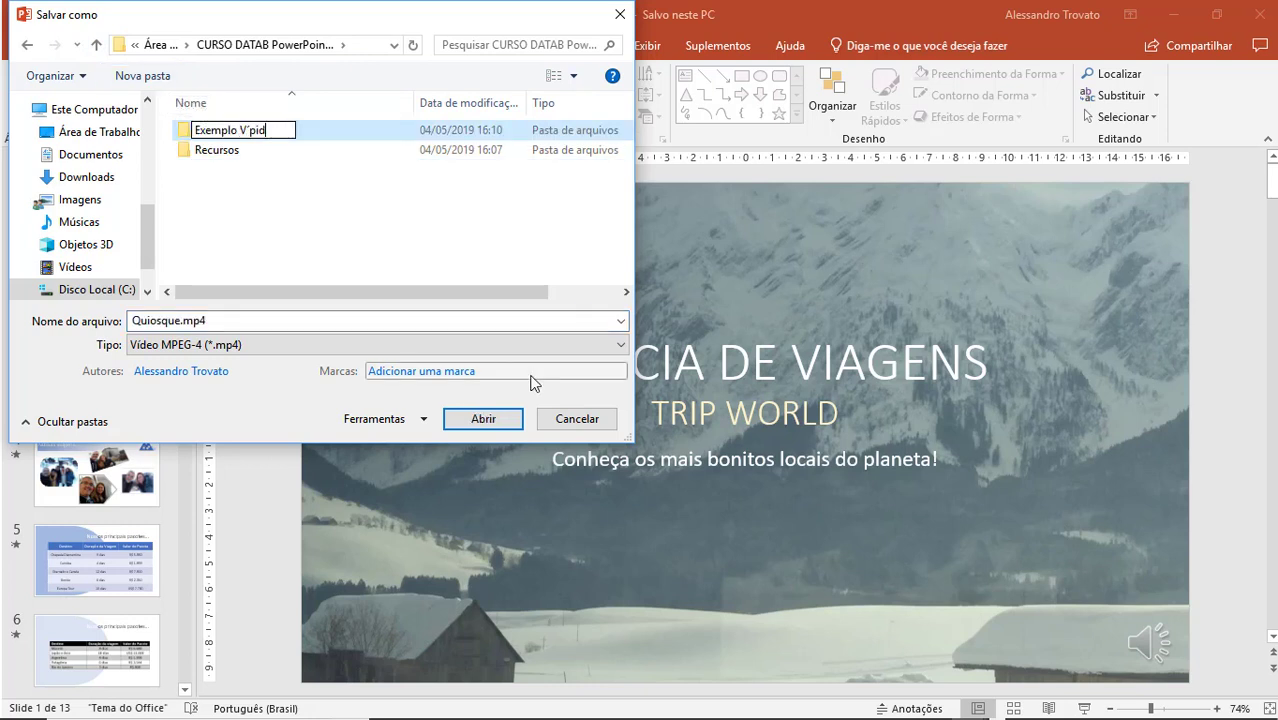
key("BackSpace")
key("BackSpace")
key("BackSpace")
type("id")
key("BackSpace")
key("BackSpace")
type("ídeo")
key("Return")
Step: Open the Exemplo Vídeo folder and name the video file 'Modo_Quiosque'
double_click(236, 134)
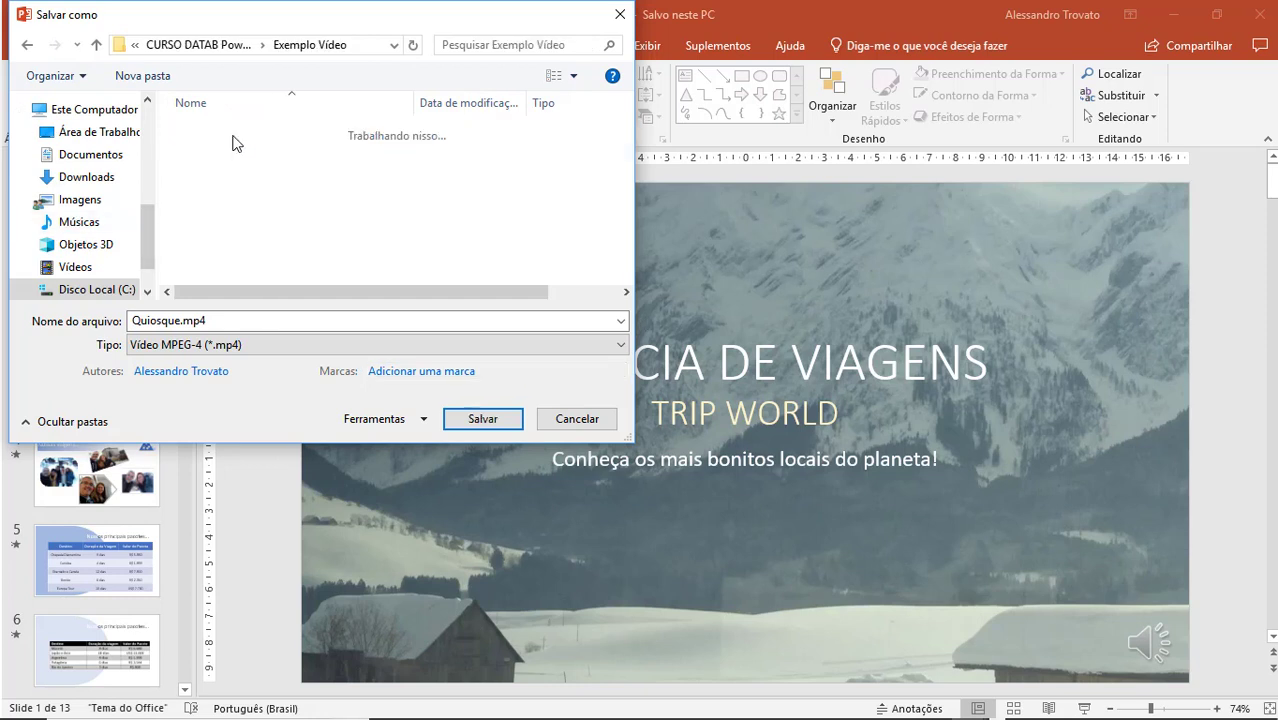
double_click(188, 320)
type("Modo")
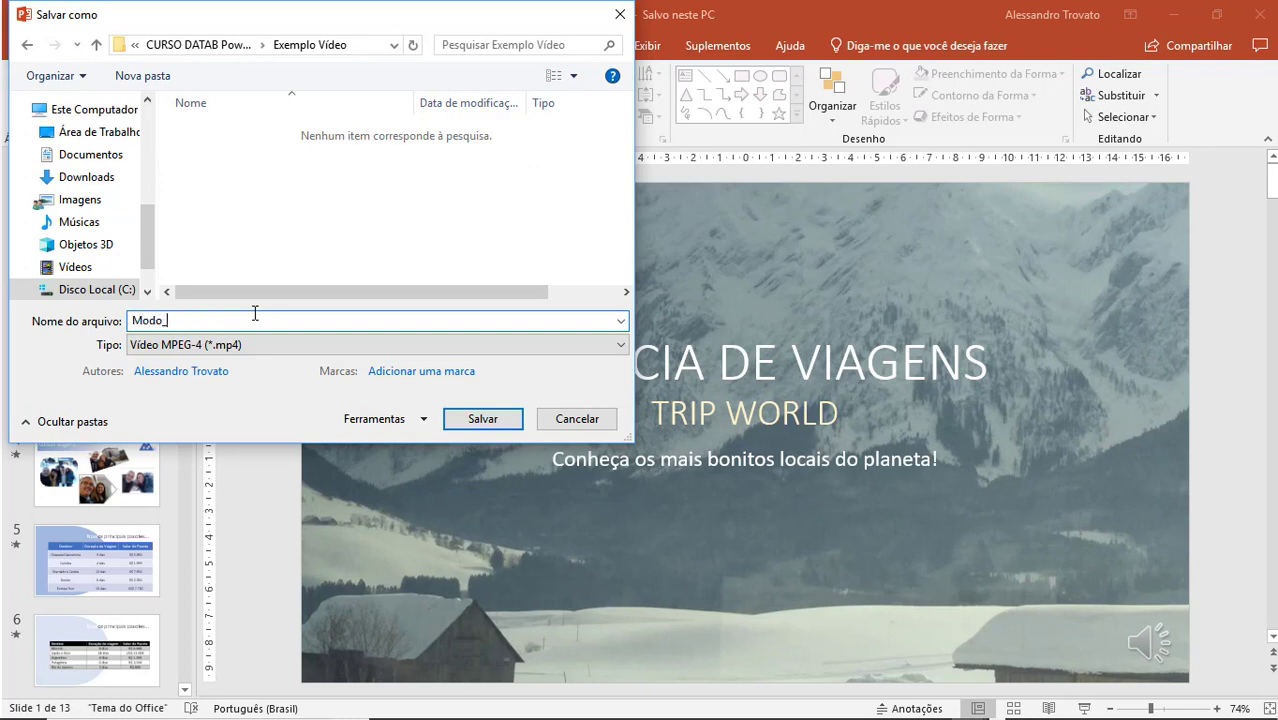
type("_Quisos")
key("BackSpace")
key("BackSpace")
key("BackSpace")
type("osque")
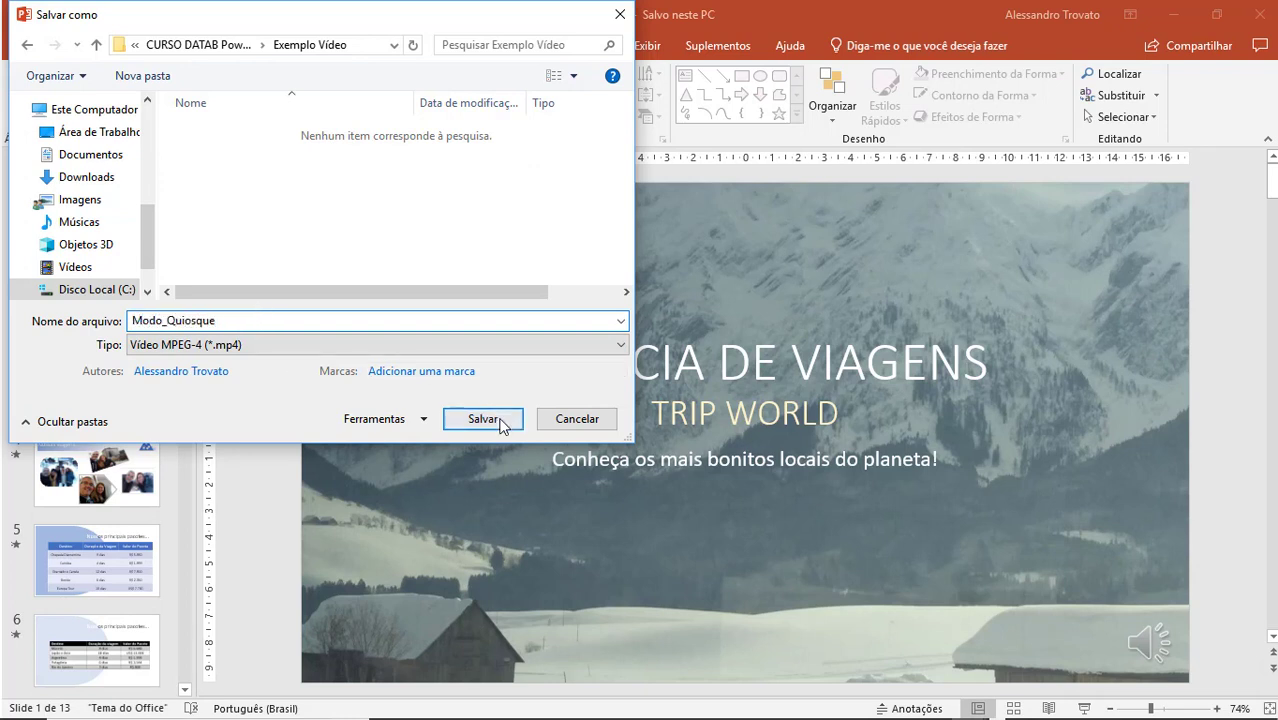
Step: Save Modo_Quiosque as an MP4 video and let PowerPoint finish creating it
left_click(482, 418)
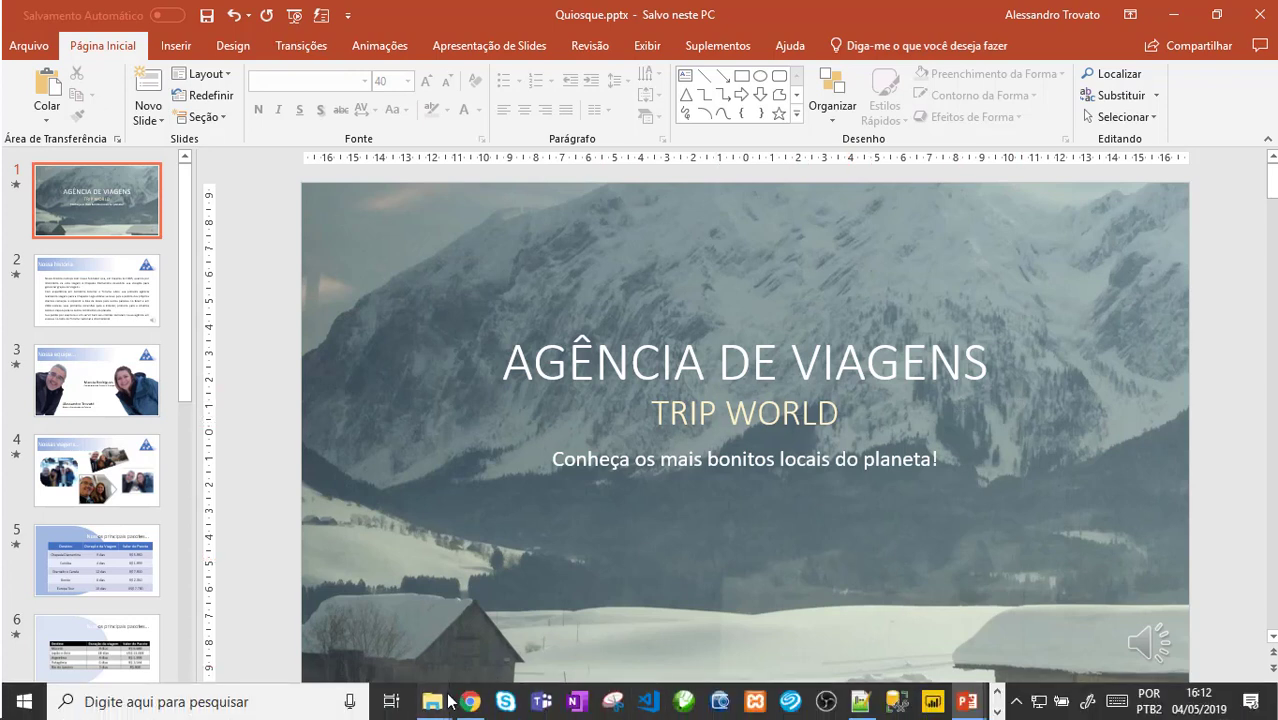
Step: In File Explorer, go to Área de Trabalho > CURSO DATAB PowerPoint Office 365 > Exemplo Vídeo and select Modo_Quiosque.mp4
mouse_move(432, 701)
left_click(600, 645)
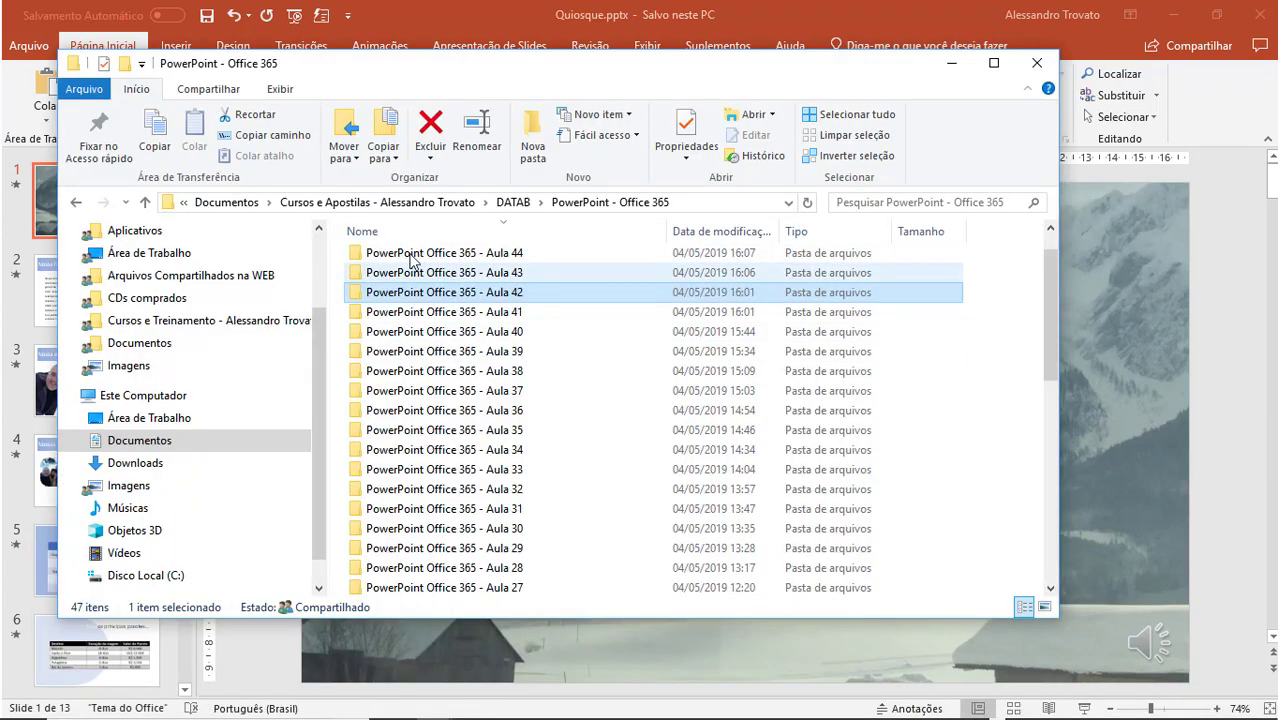
left_click(145, 205)
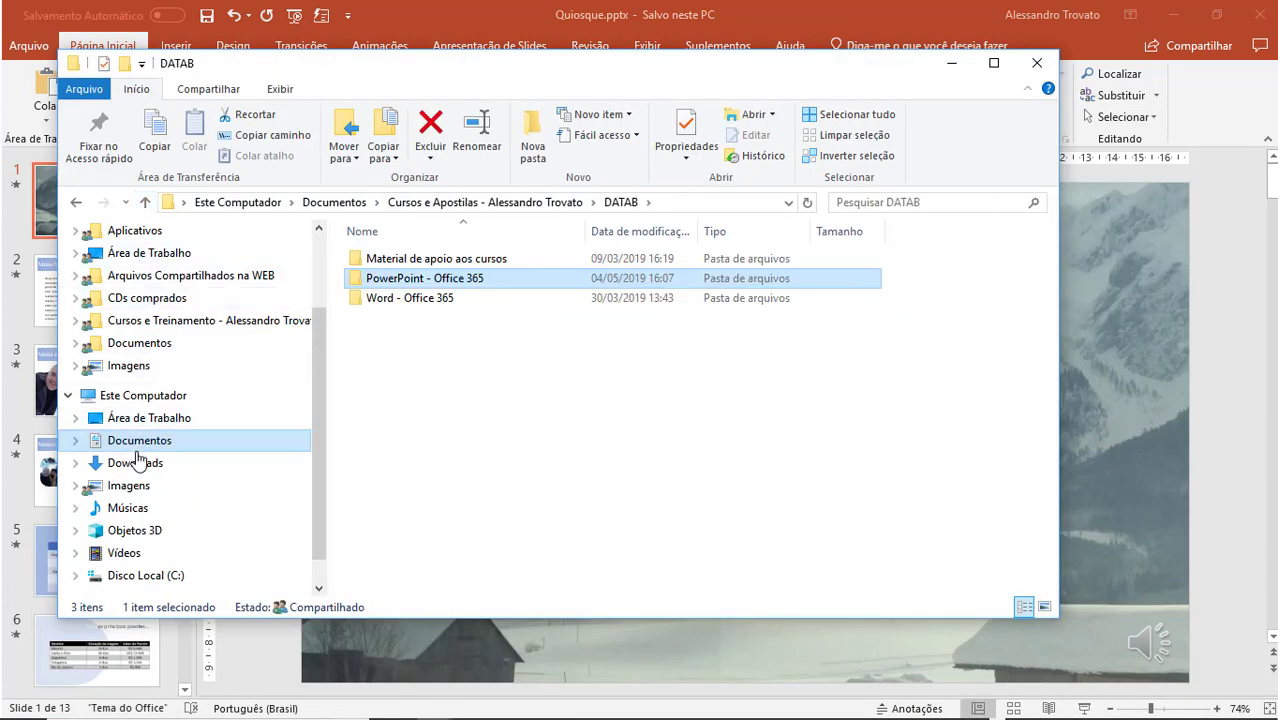
left_click(148, 420)
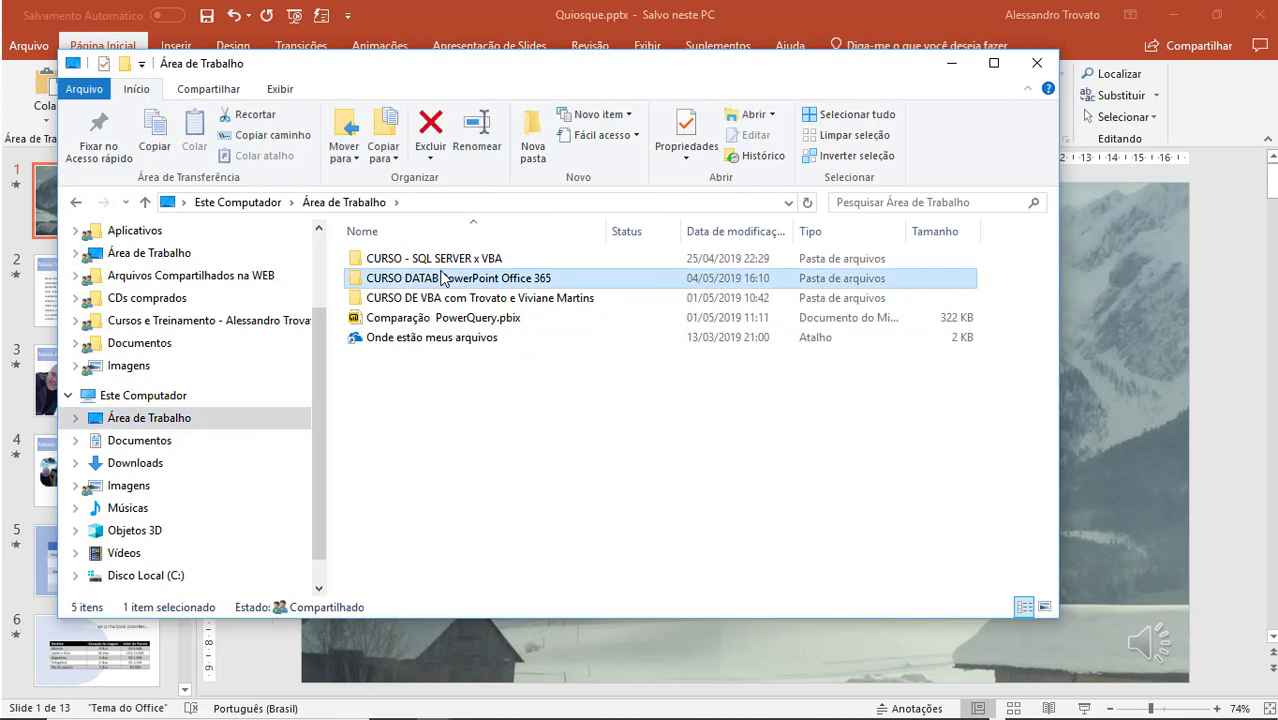
double_click(400, 278)
double_click(400, 260)
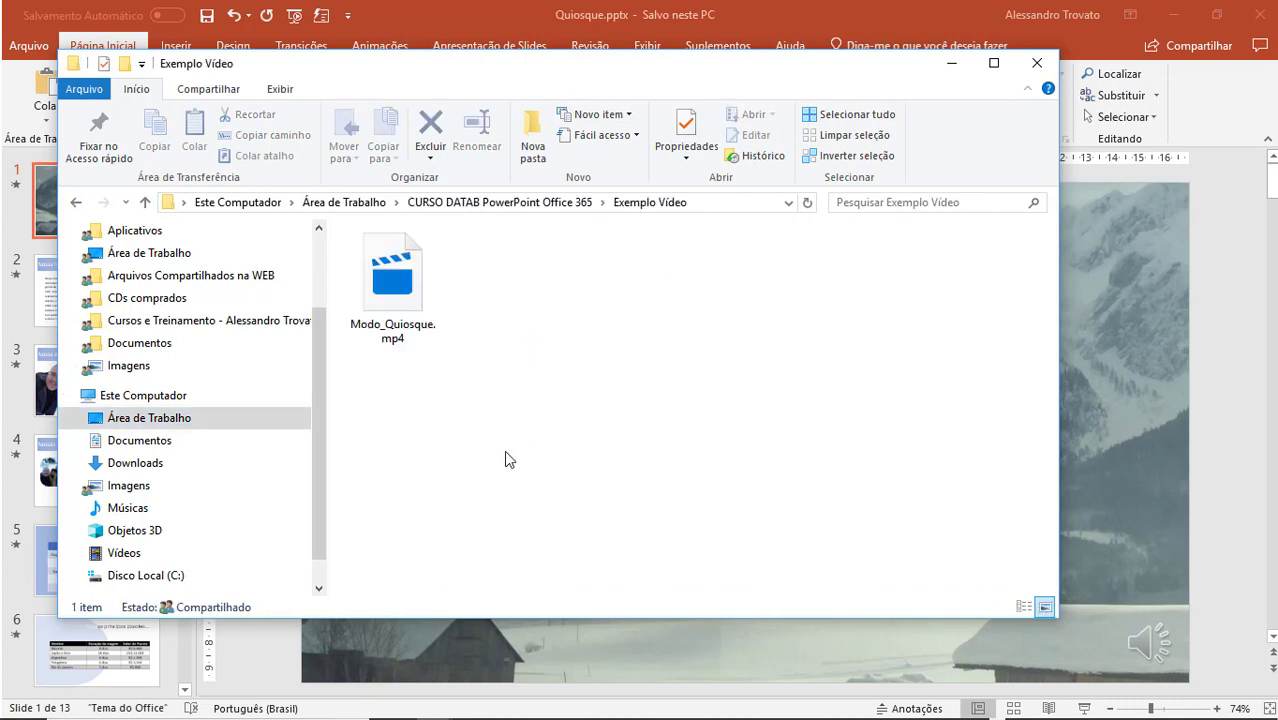
left_click(397, 305)
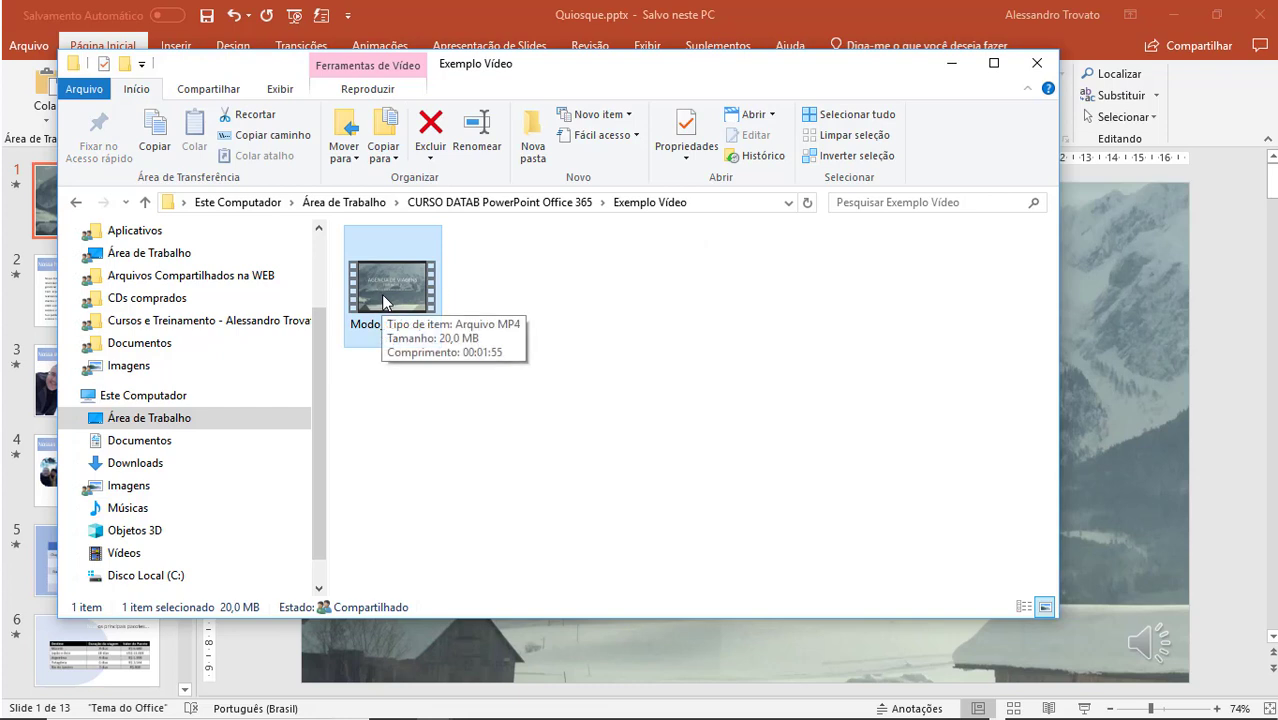
double_click(409, 276)
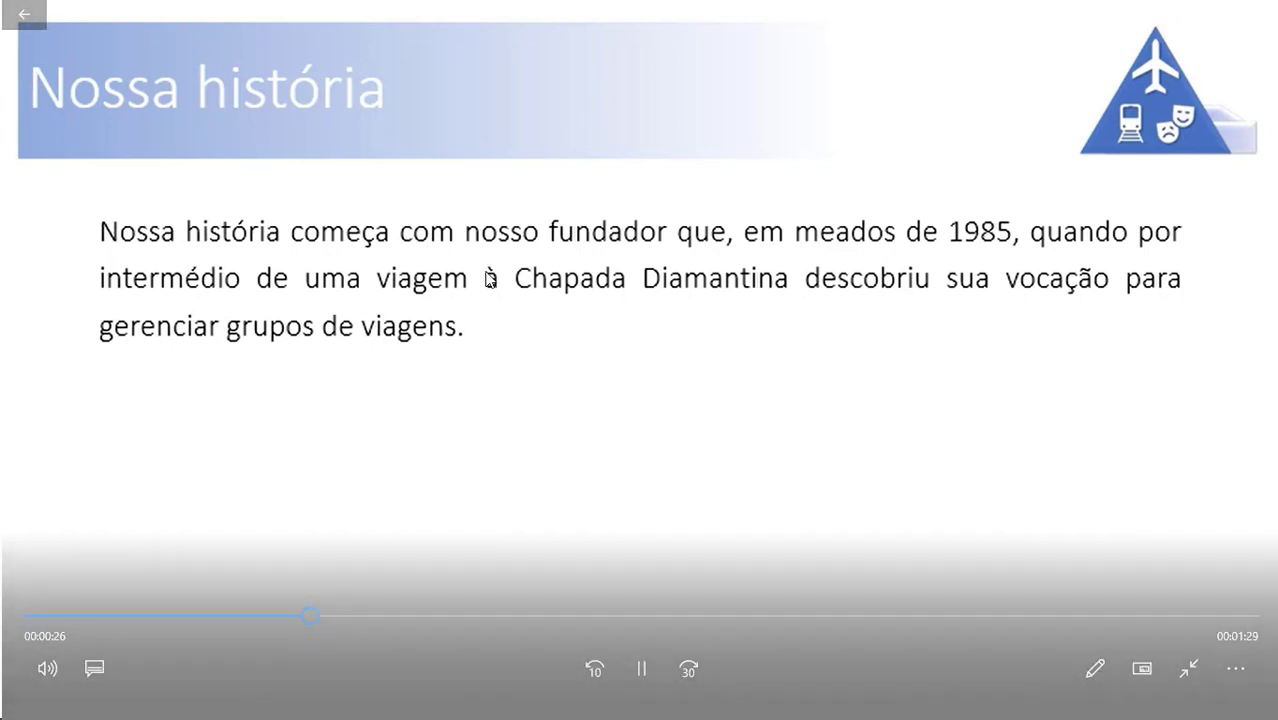
left_click(25, 20)
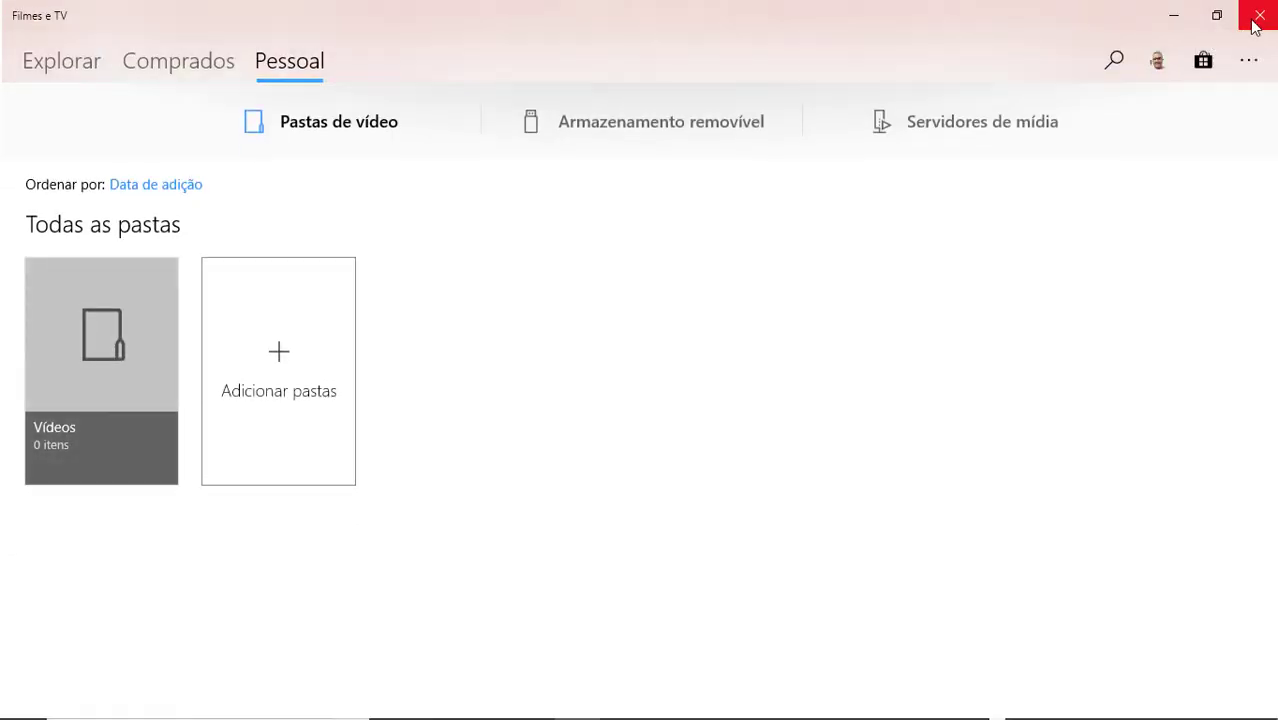
Step: Close the video player and File Explorer, then review the title slide's sound clip playback settings
left_click(1256, 17)
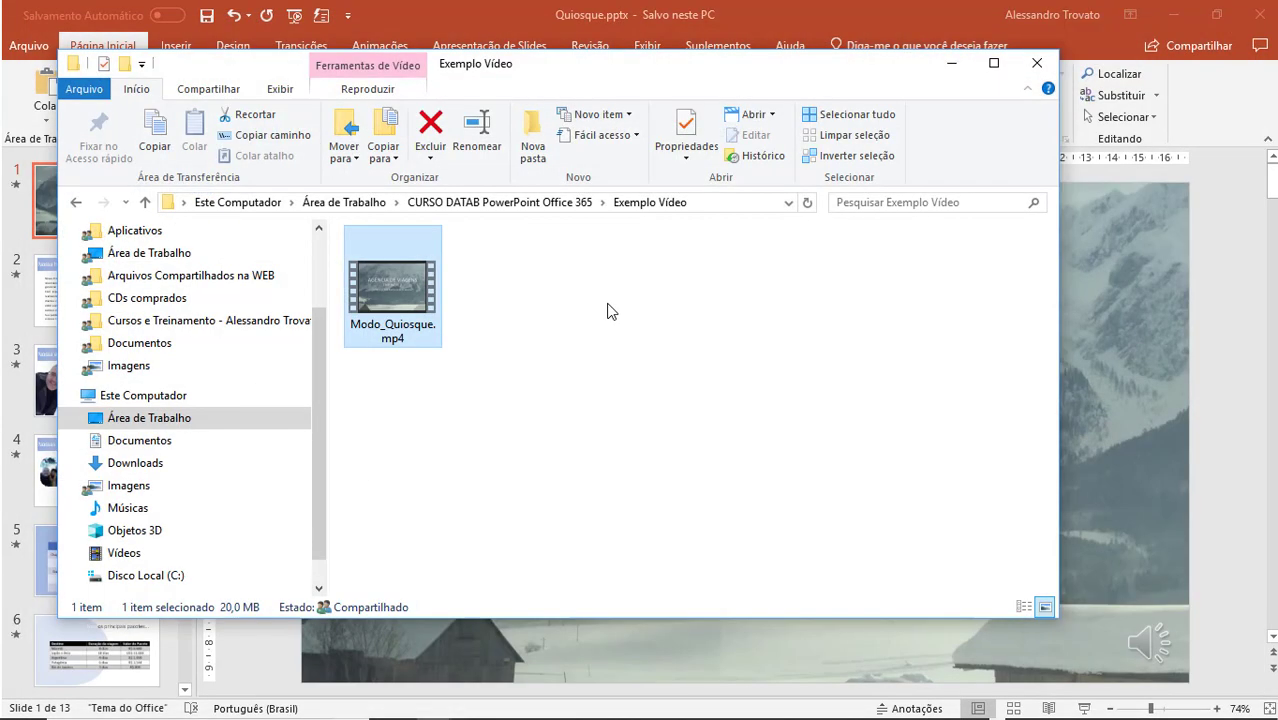
left_click(1041, 45)
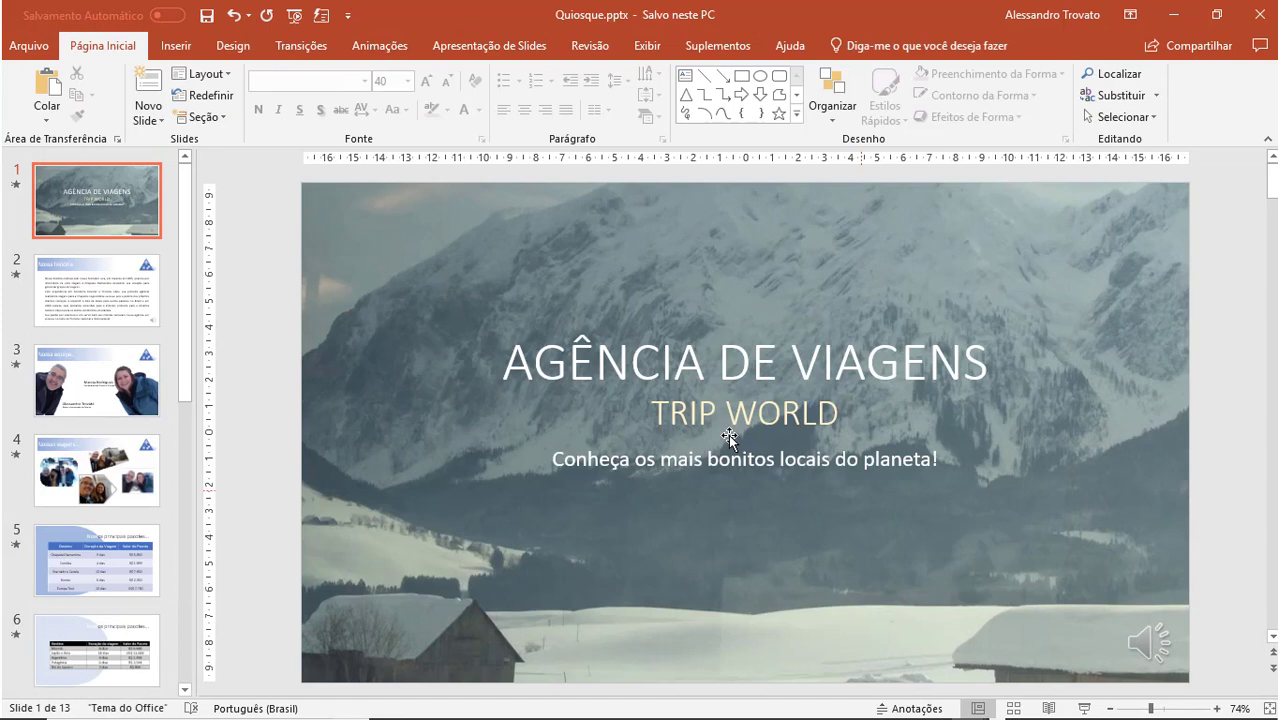
left_click(442, 262)
left_click(1140, 636)
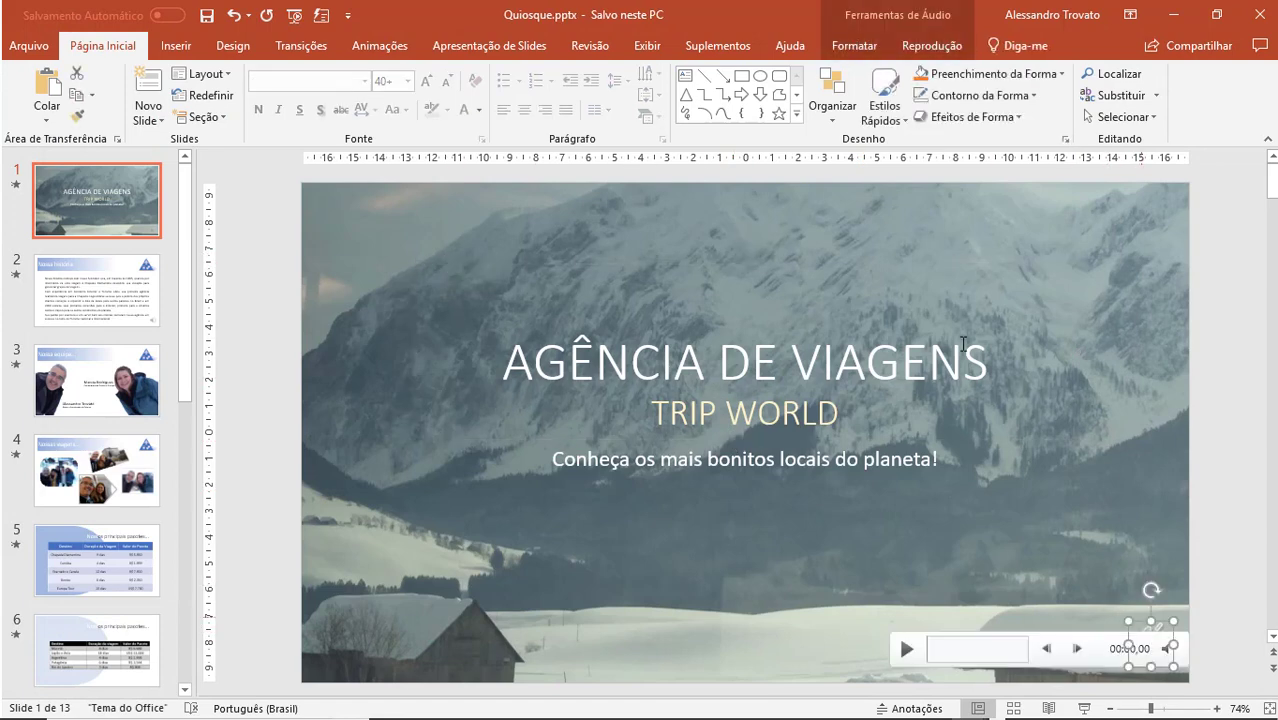
left_click(854, 45)
left_click(930, 46)
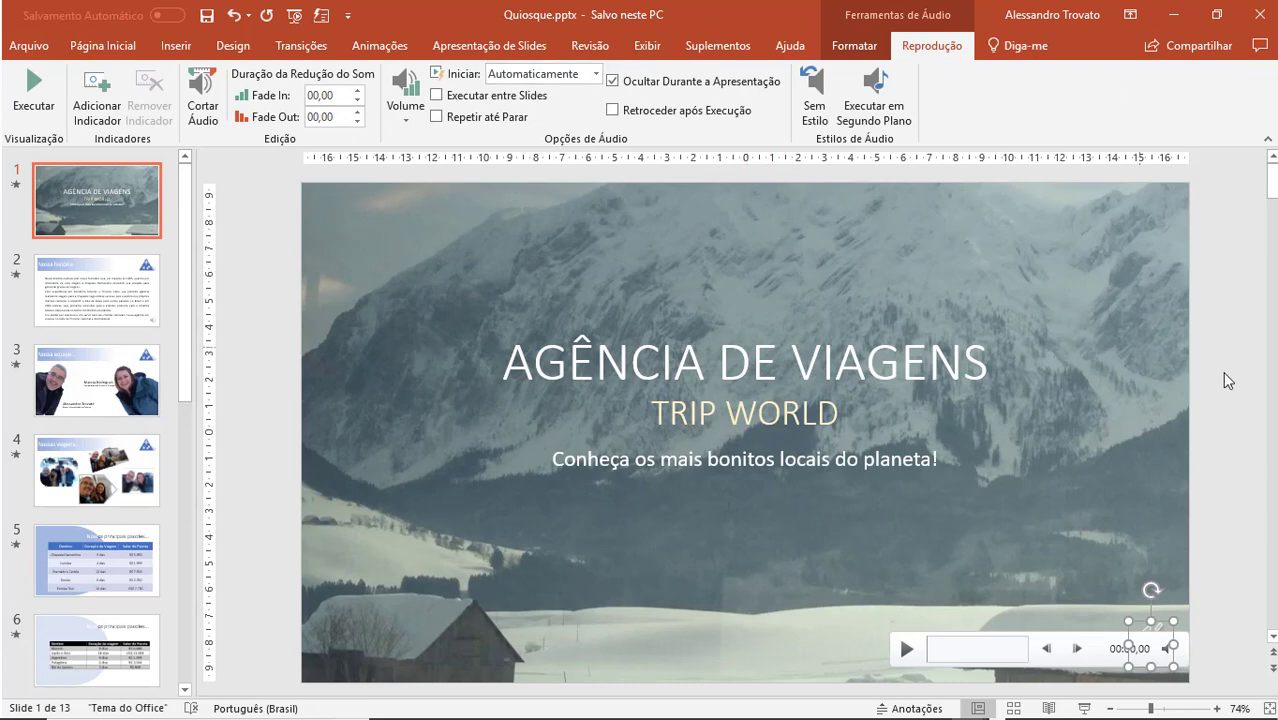
left_click(1256, 365)
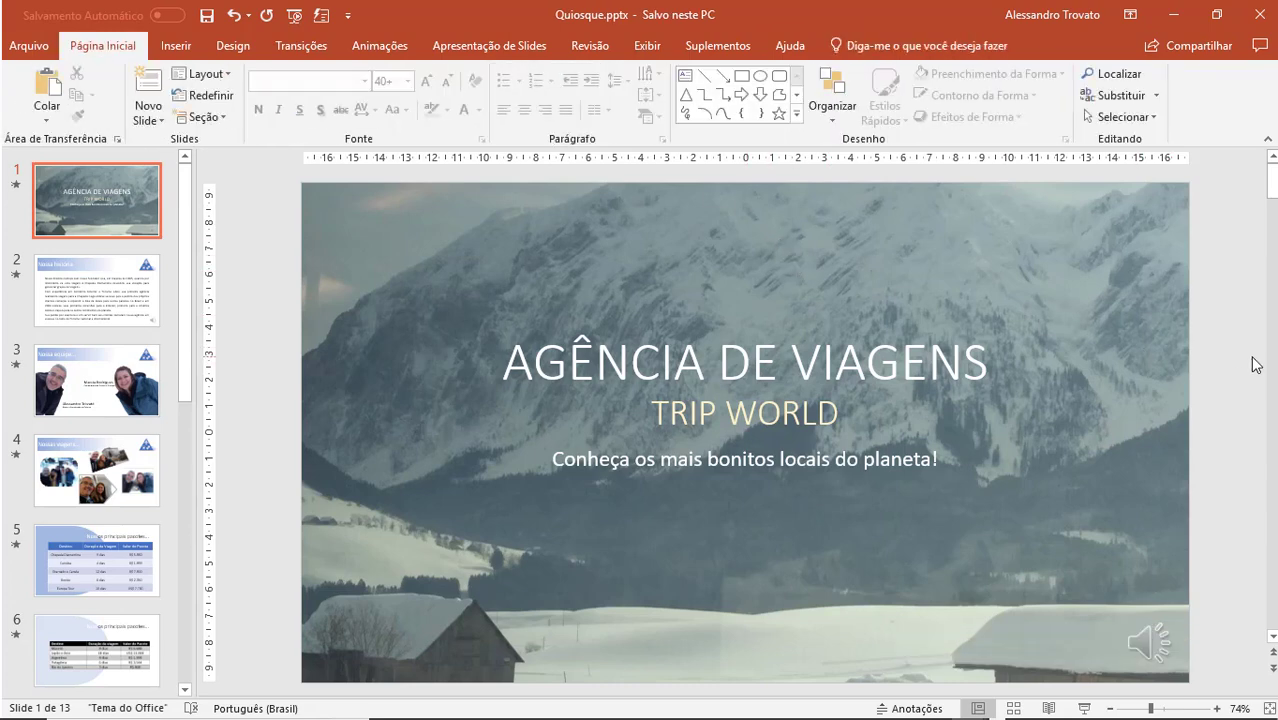